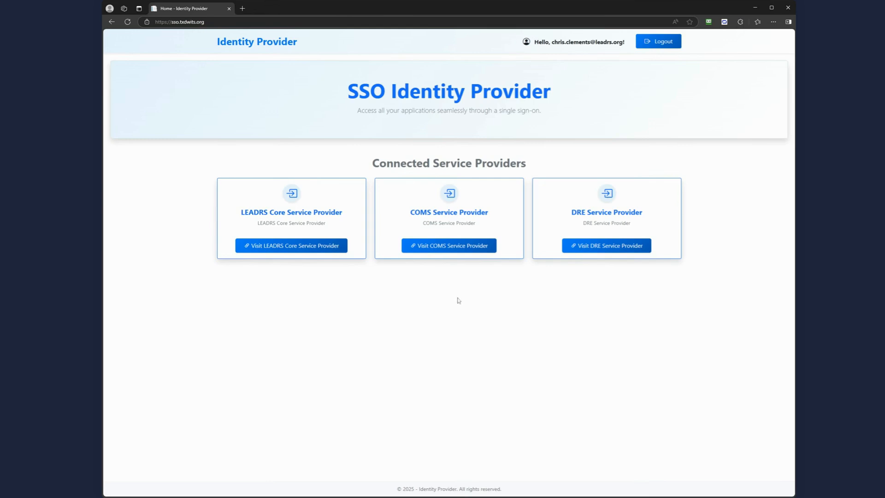
- Enter the COMS service provider and go to the Admin Users list
left_click(440, 246)
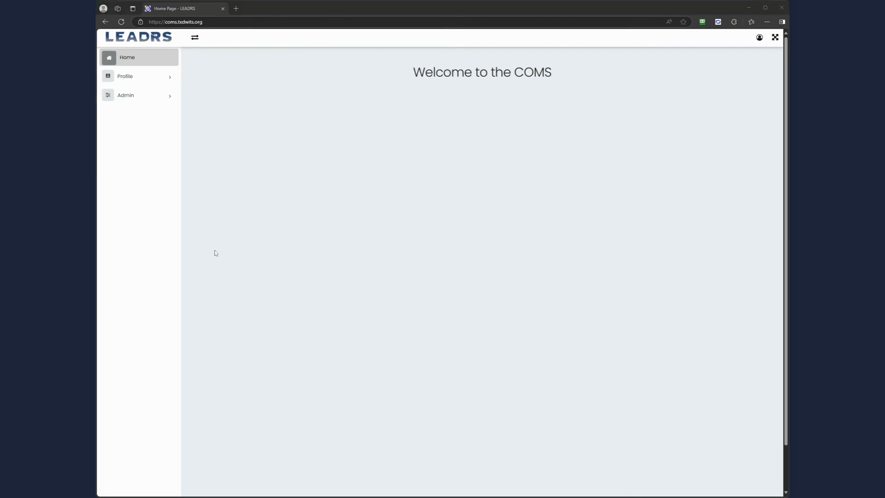
left_click(145, 97)
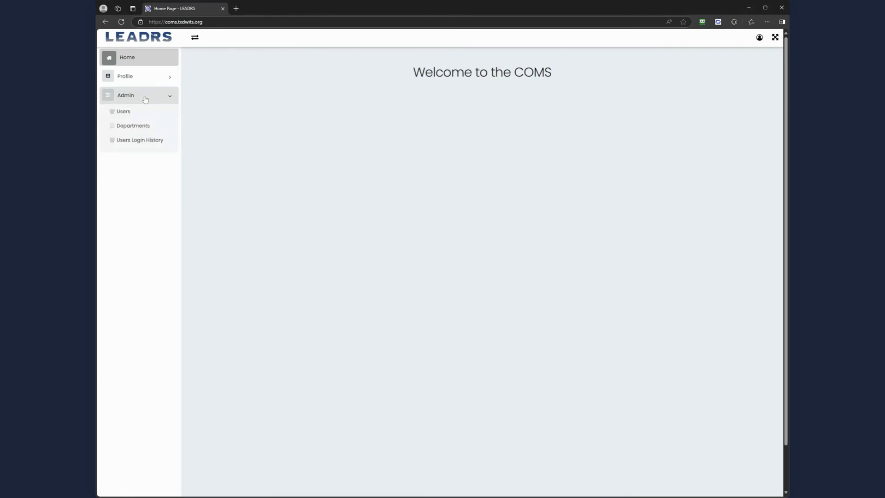
left_click(121, 112)
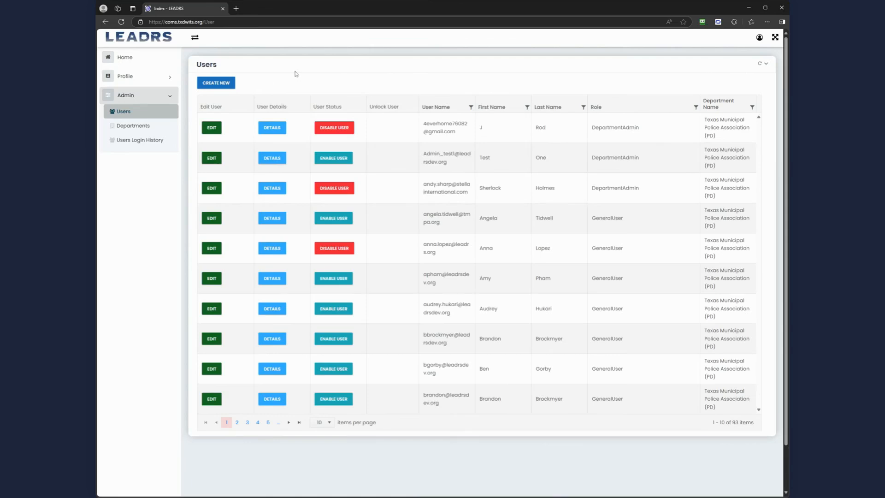
- Start a new user with first name Test, last name Officer and the user's e-mail address
left_click(220, 87)
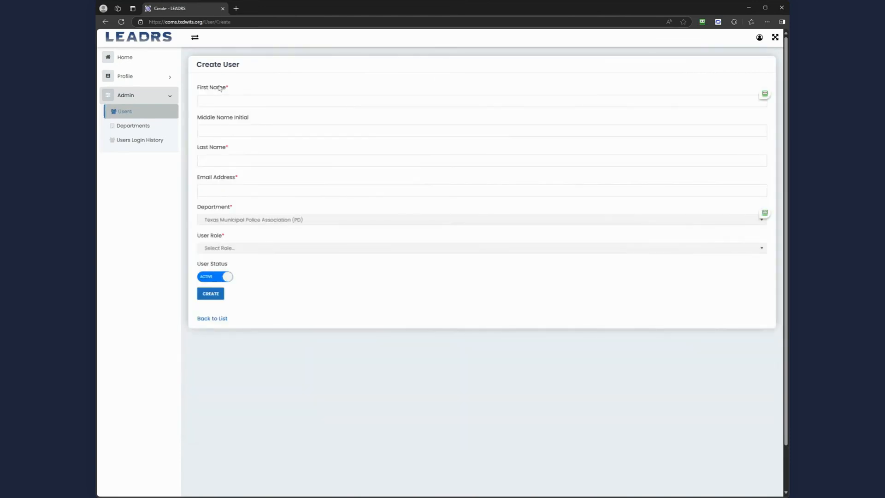
left_click(212, 102)
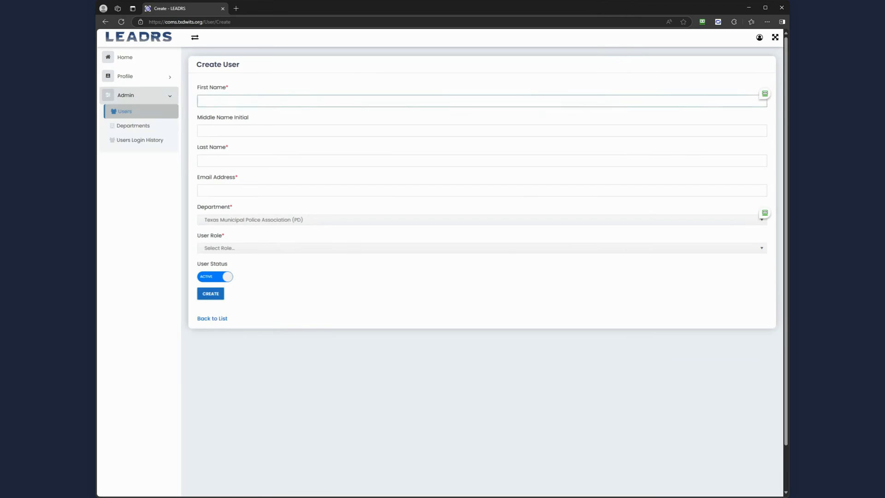
type("Test")
key("Tab")
key("Tab")
type("Of")
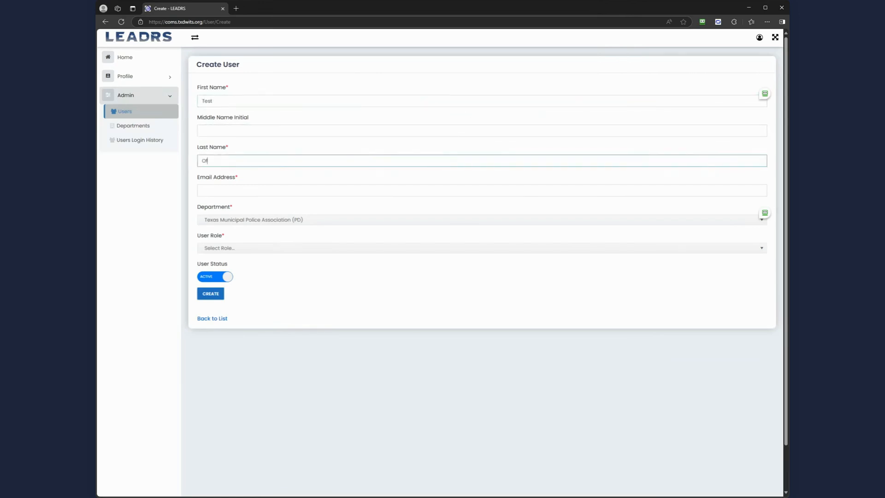
type("ficer")
key("Tab")
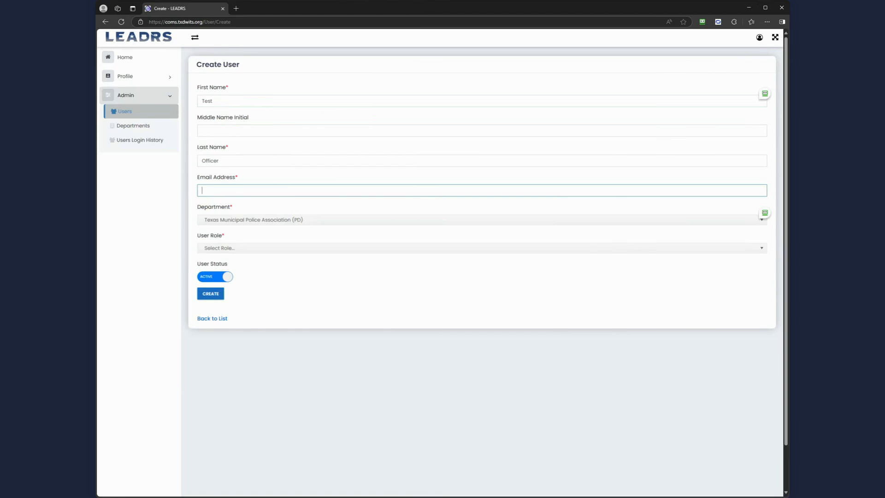
- Keep department Texas Municipal Police Association (PD), set role GeneralUser, and create the user
left_click(240, 220)
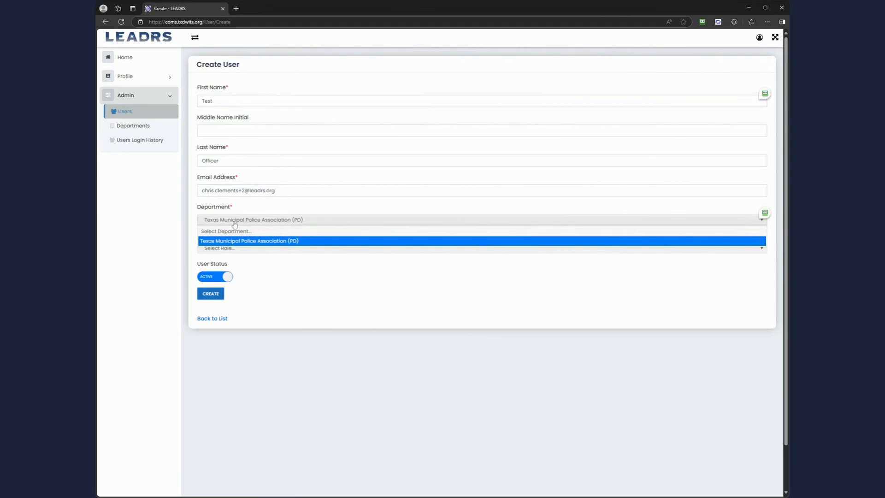
left_click(227, 229)
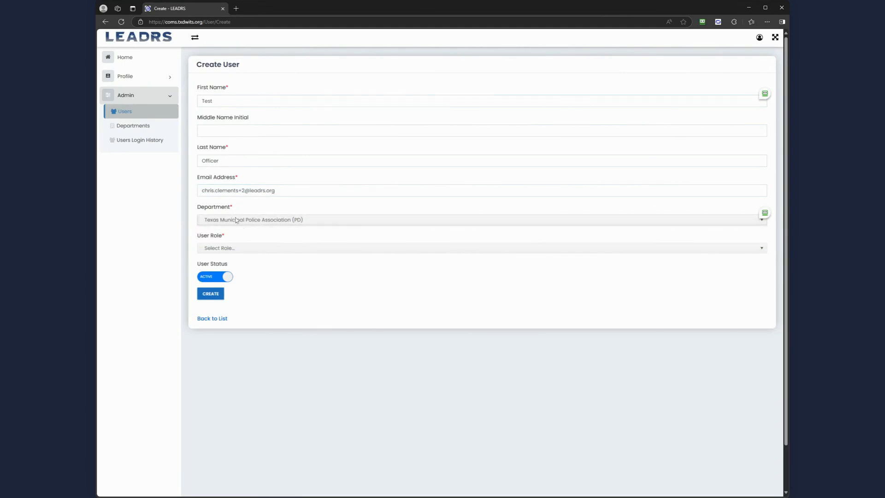
left_click(231, 247)
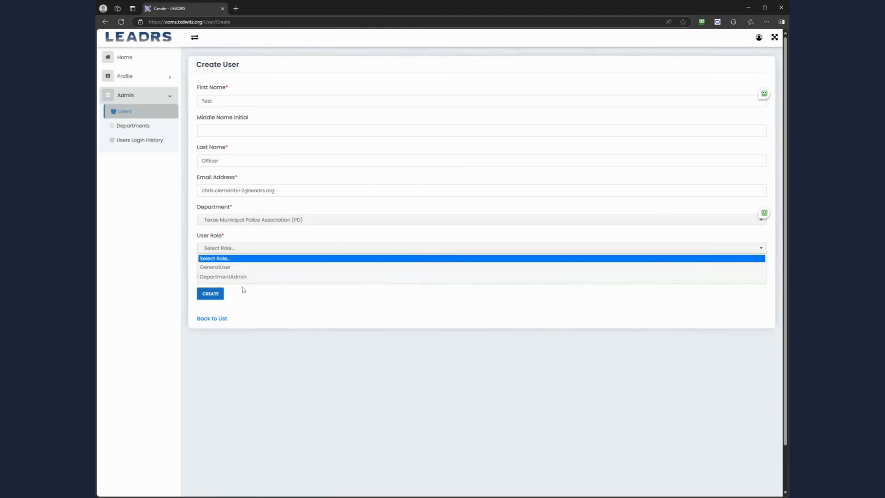
left_click(225, 268)
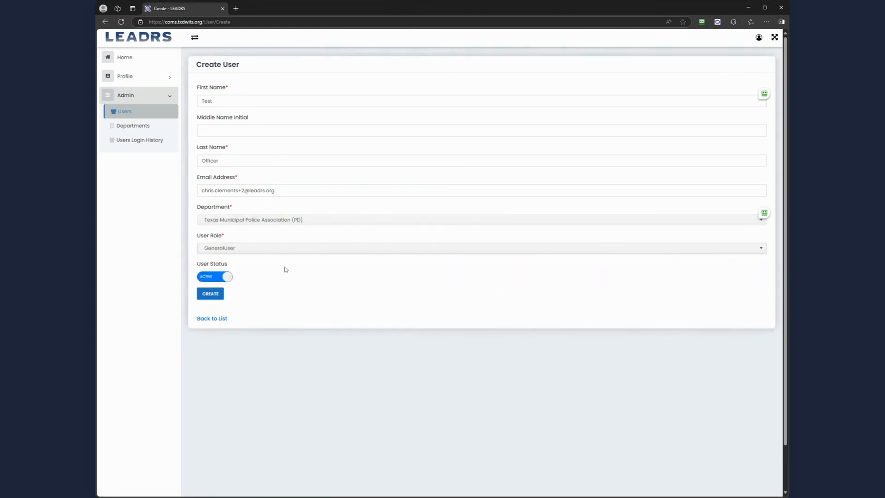
left_click(211, 295)
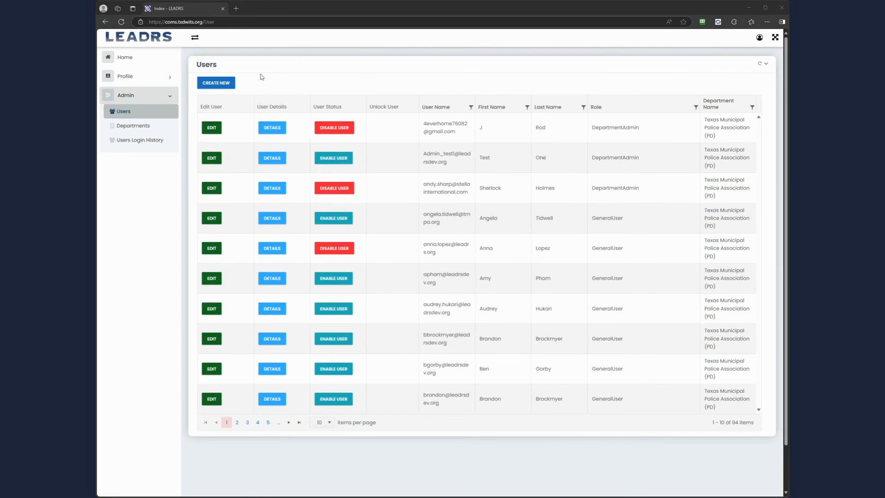
- Open texascore.leadrs.org in a new tab and go to its Admin Users list
left_click(235, 9)
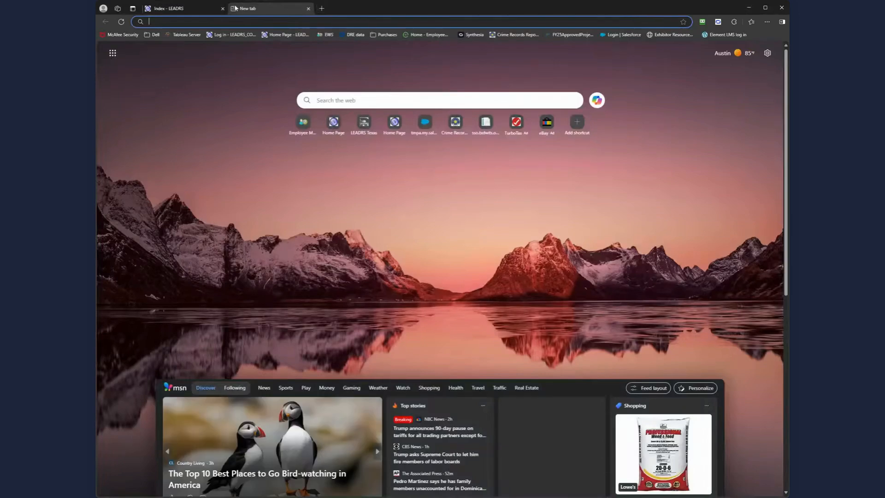
type("texascore.leadrs.org")
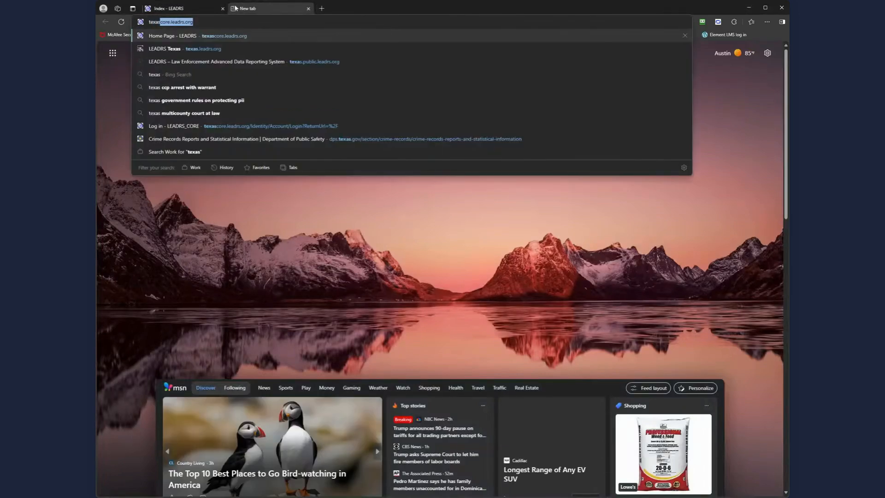
key("Return")
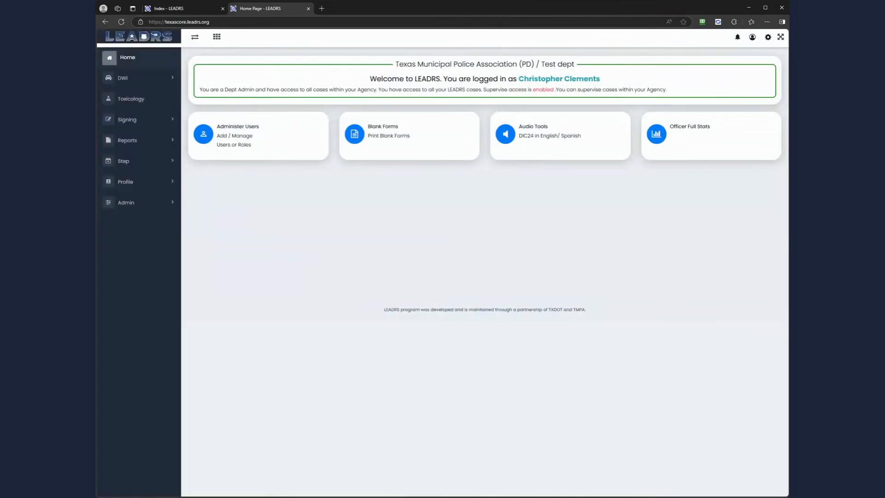
left_click(131, 207)
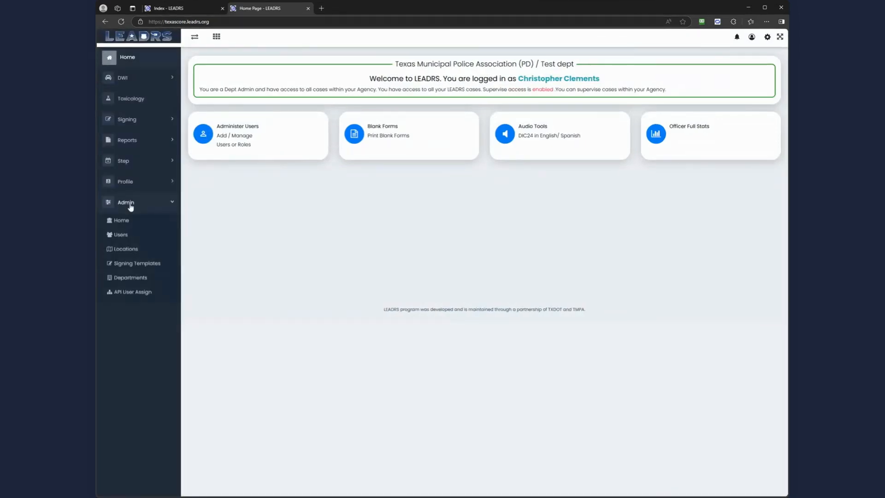
left_click(120, 236)
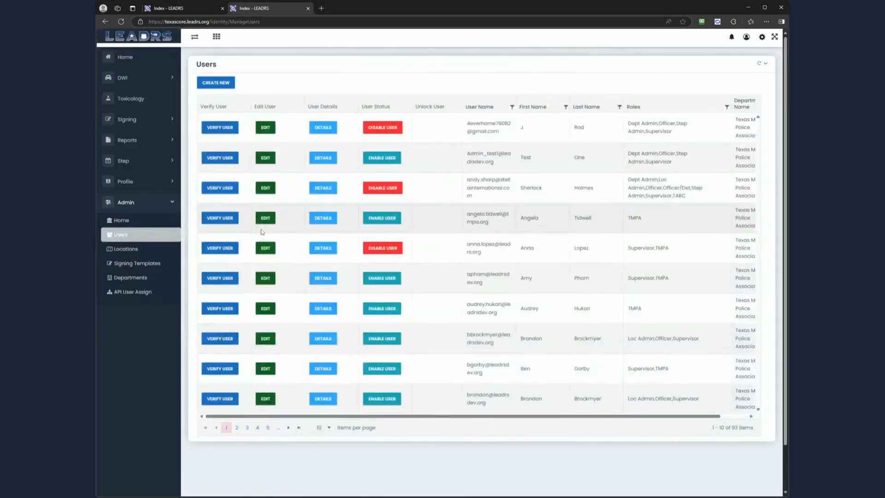
- Start a Core user from existing Test Officer with the Denton, TX test department location
left_click(223, 86)
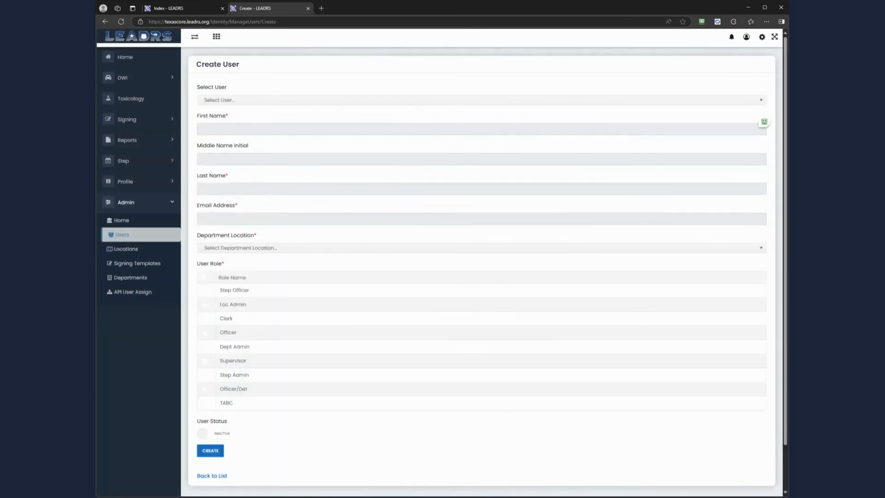
left_click(236, 105)
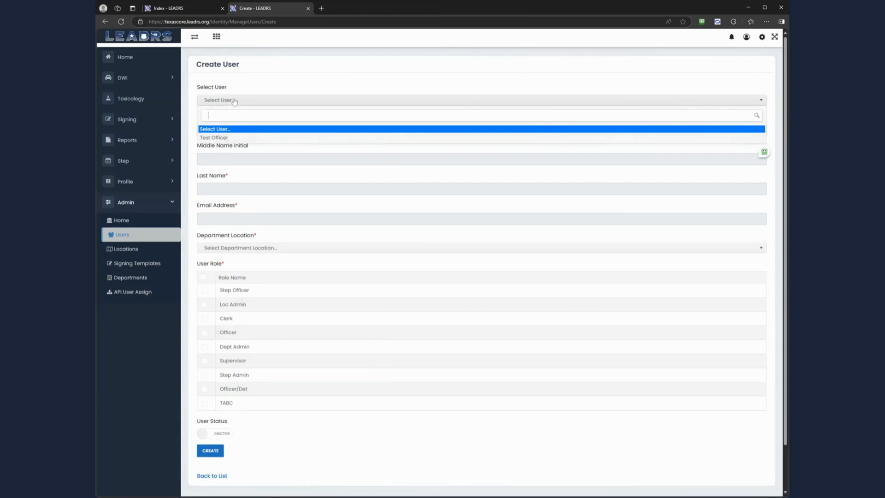
left_click(227, 139)
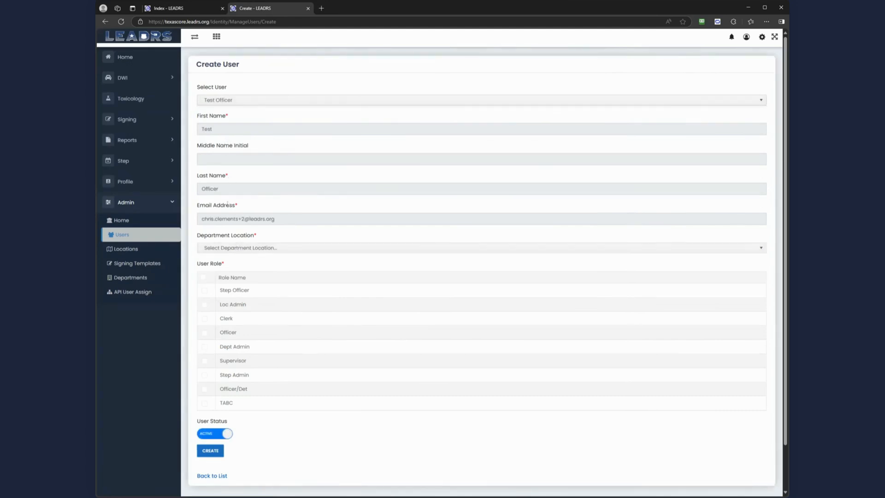
left_click(221, 250)
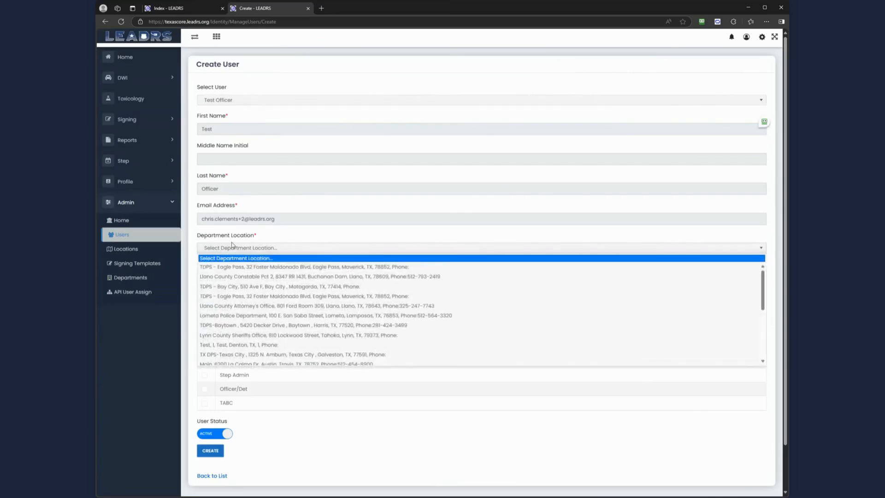
left_click(241, 346)
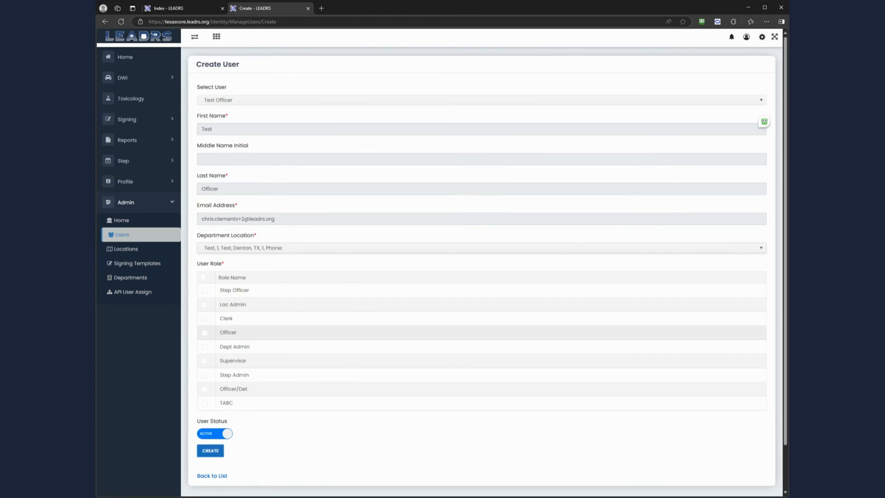
- Give Test Officer the Officer role and create the Core user
left_click(205, 333)
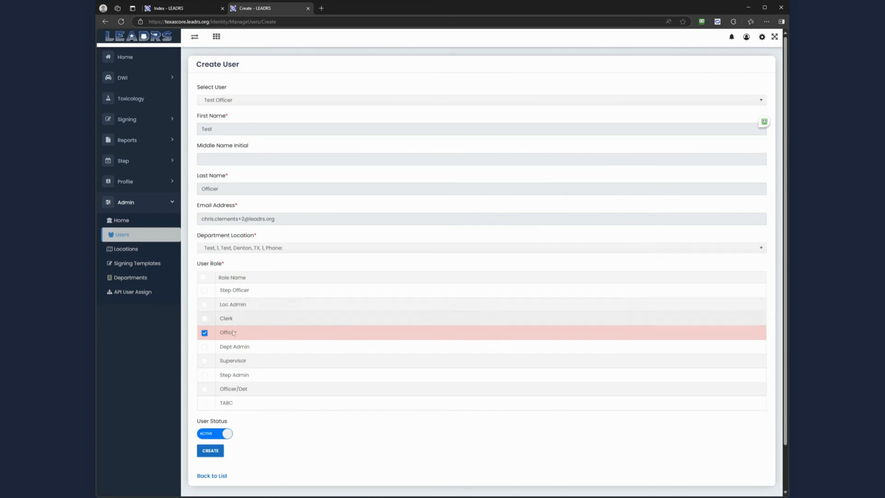
scroll(250, 408, "down", 1)
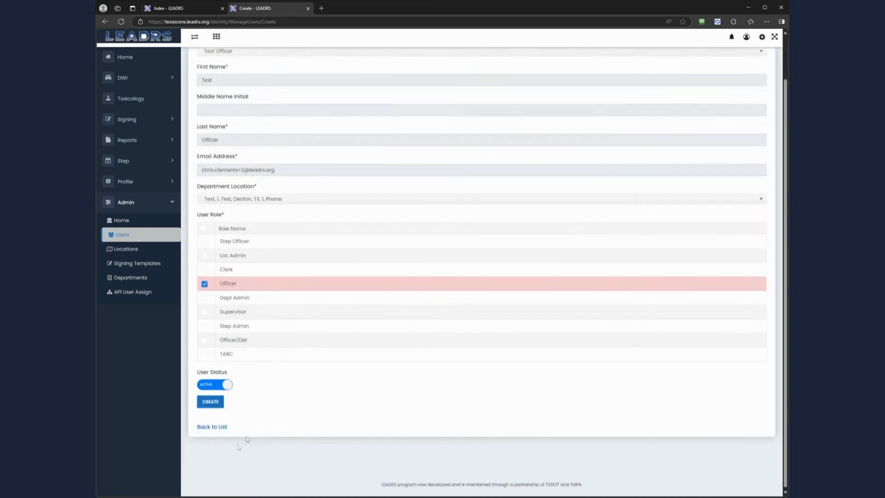
left_click(216, 401)
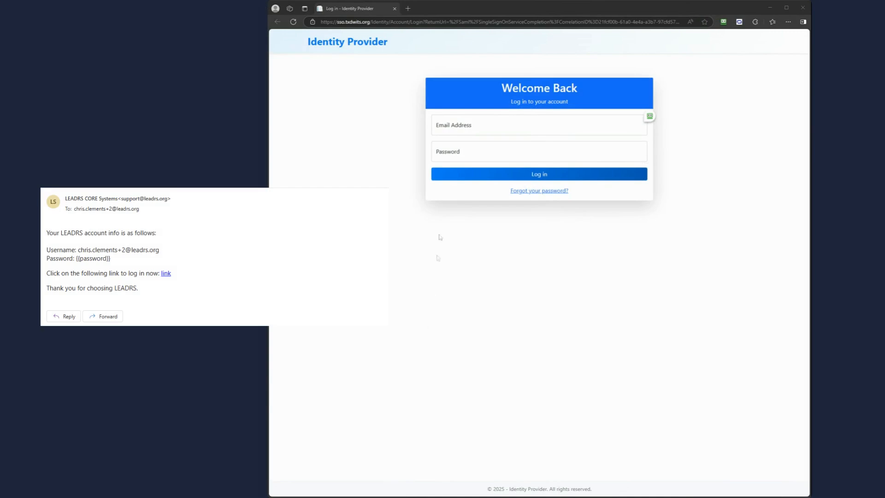
- Log in with the new user's e-mail address and the pasted temporary password
left_click(539, 126)
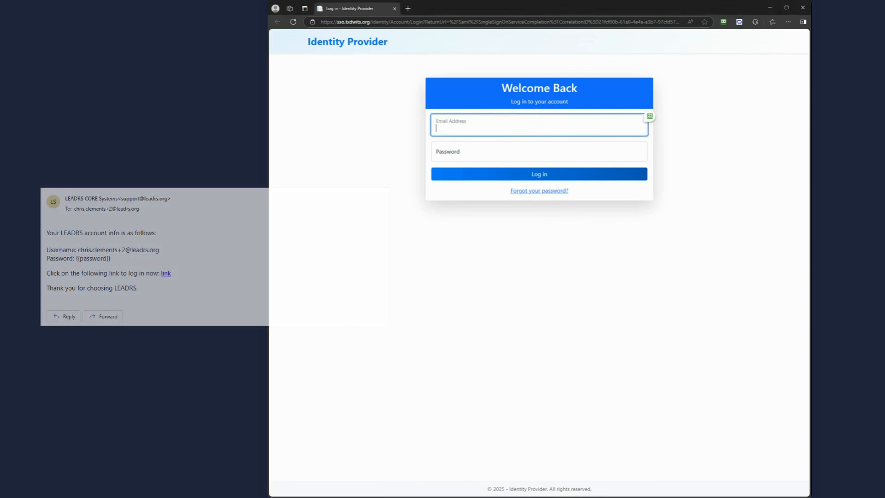
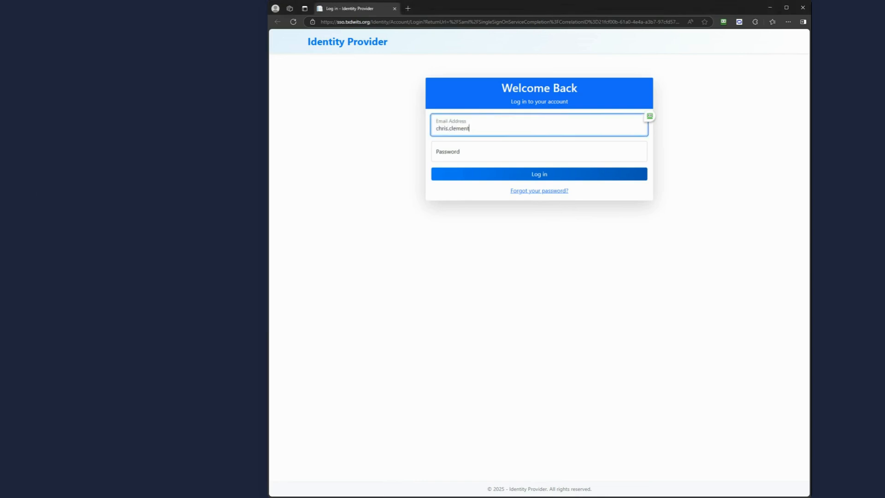
key("Tab")
key("ctrl+v")
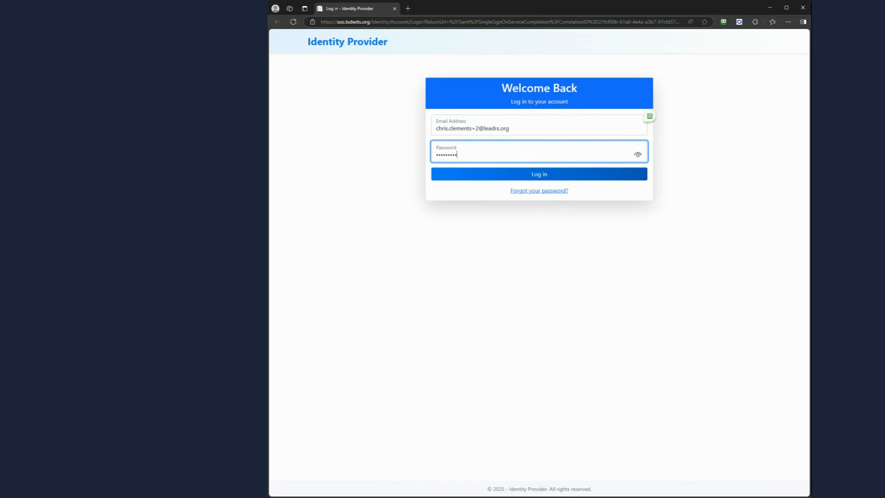
left_click(539, 174)
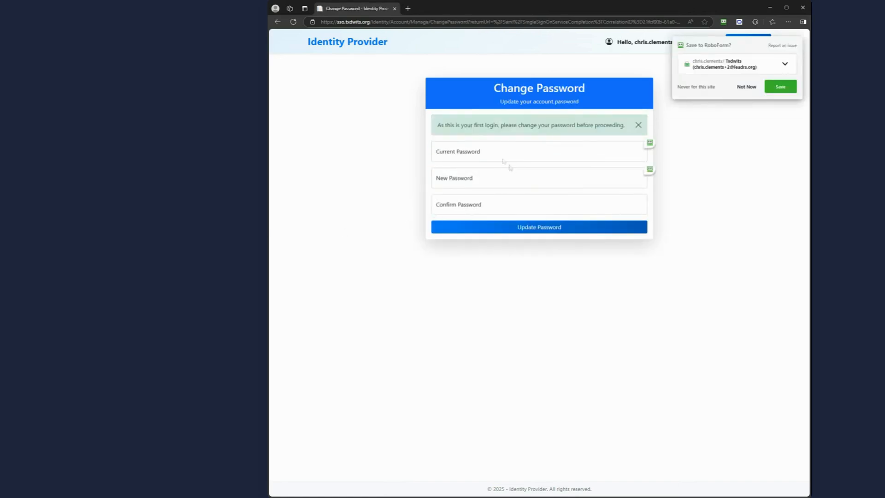
- Replace the temporary password with a new password, entered twice to confirm
left_click(539, 151)
key("ctrl+v")
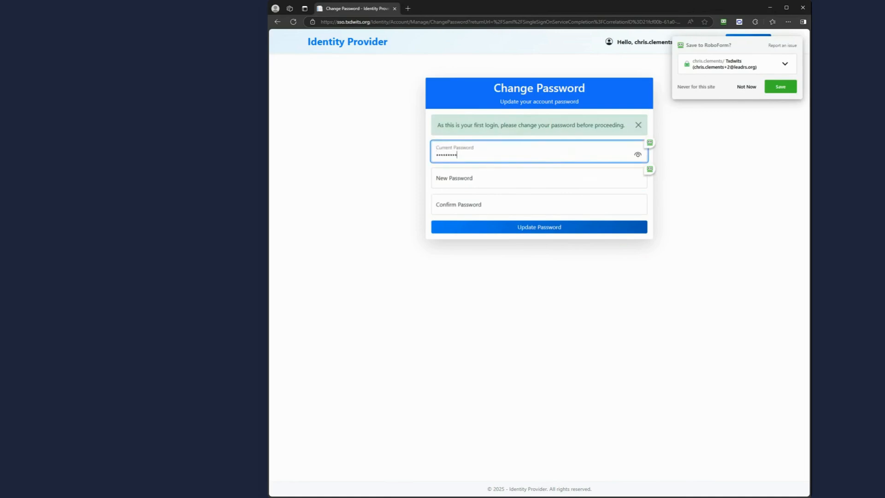
key("Tab")
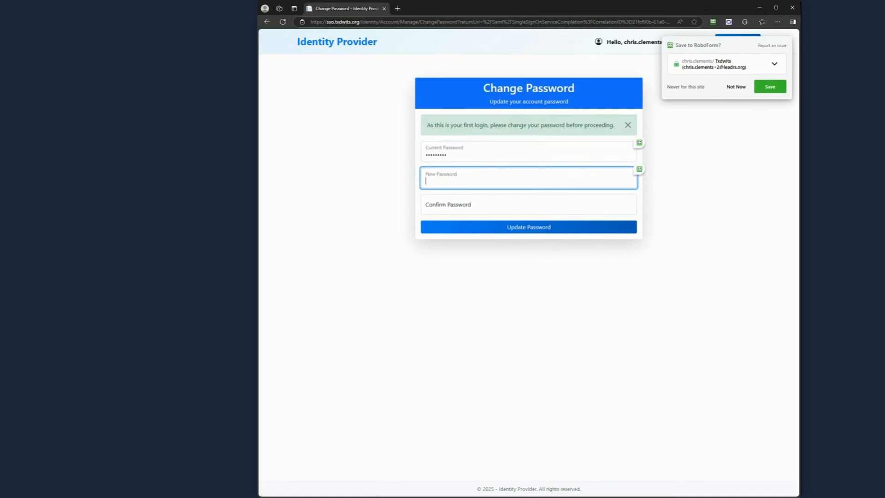
type("•••••••••")
key("Tab")
type("•••••••••")
key("Return")
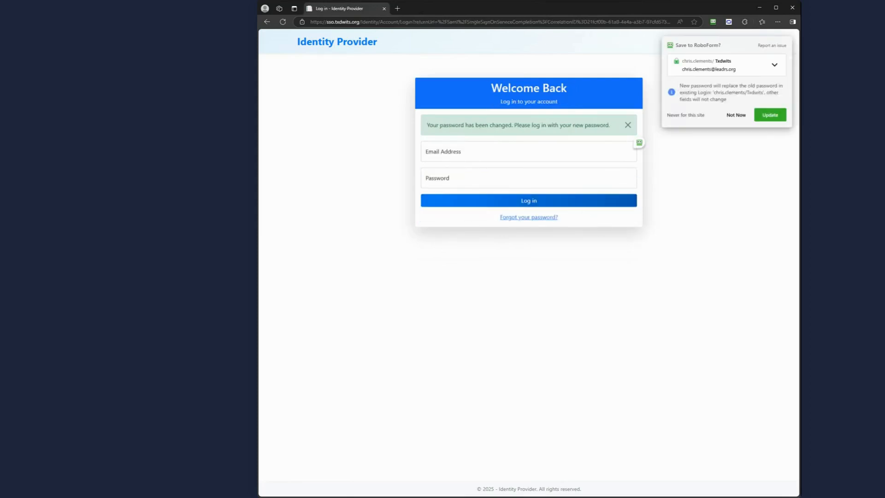
- Log in again with the new user's e-mail address and the new password
left_click(484, 152)
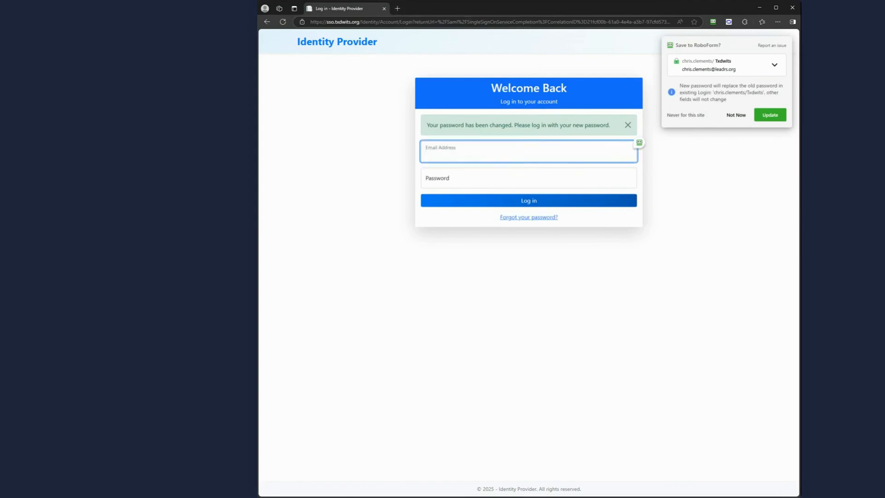
key("Tab")
type("•••••••••")
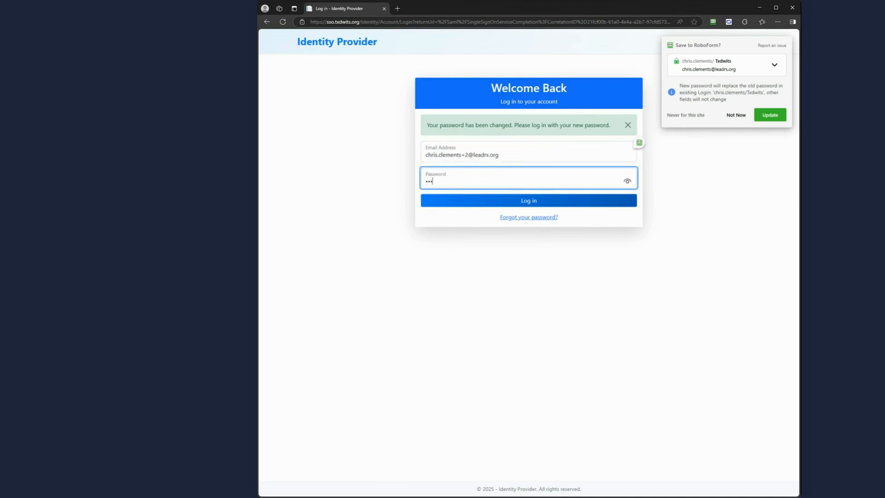
key("Return")
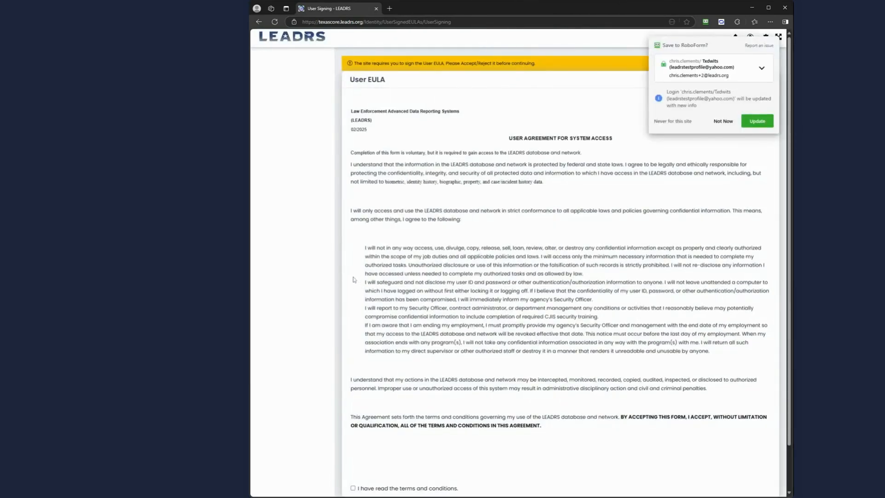
- Tick 'I have read the terms and conditions' and accept the User EULA
scroll(504, 290, "down", 2)
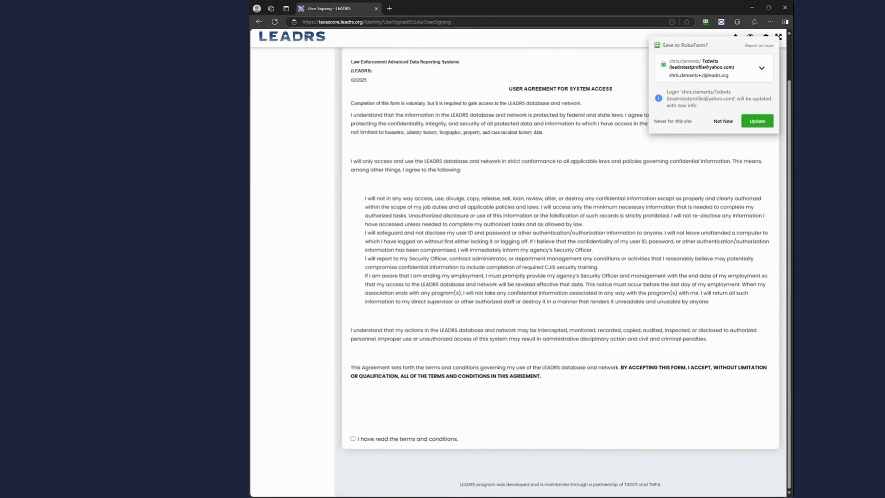
left_click(353, 439)
left_click(729, 449)
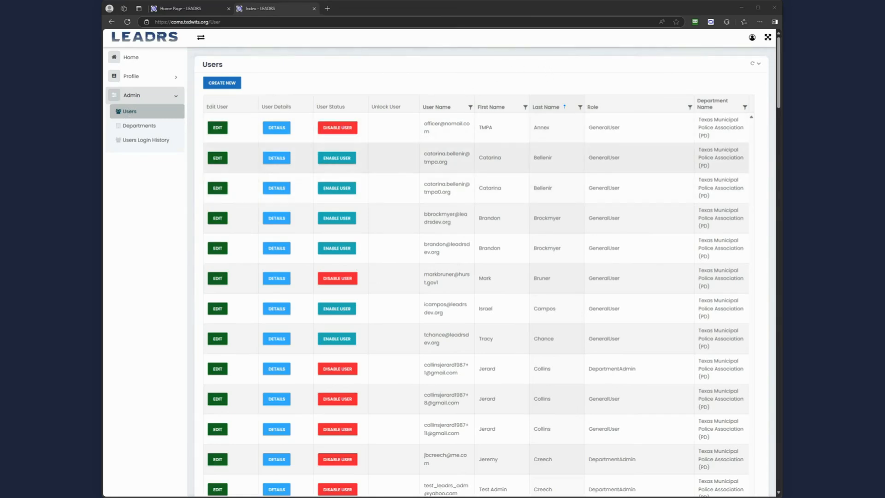
- Filter COMS Users by last name 'officer' and open Test Officer's Update User form
left_click(580, 107)
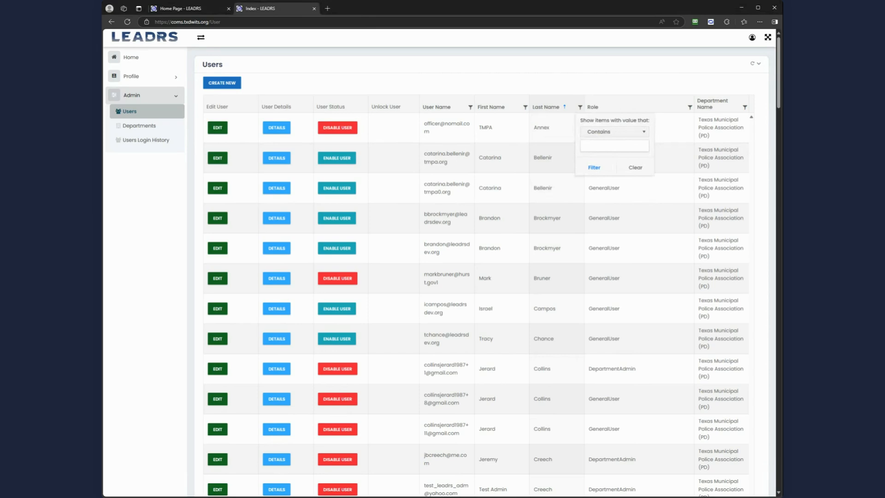
type("officer")
key("Return")
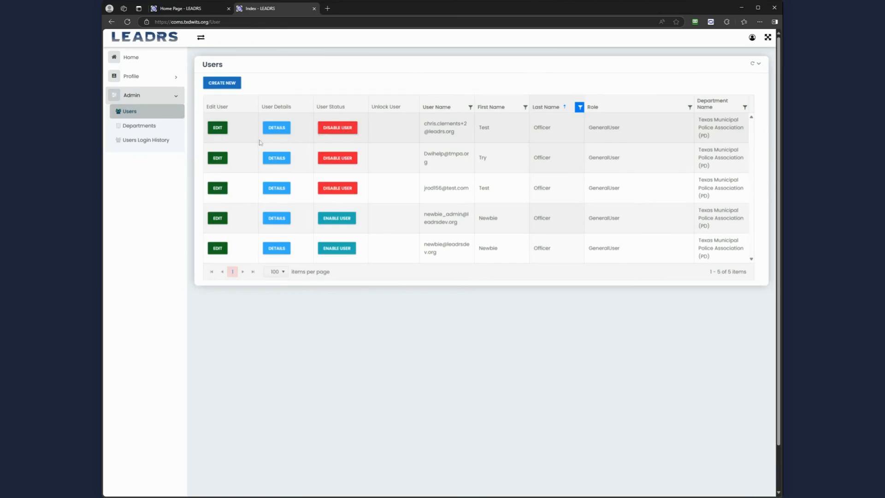
left_click(224, 129)
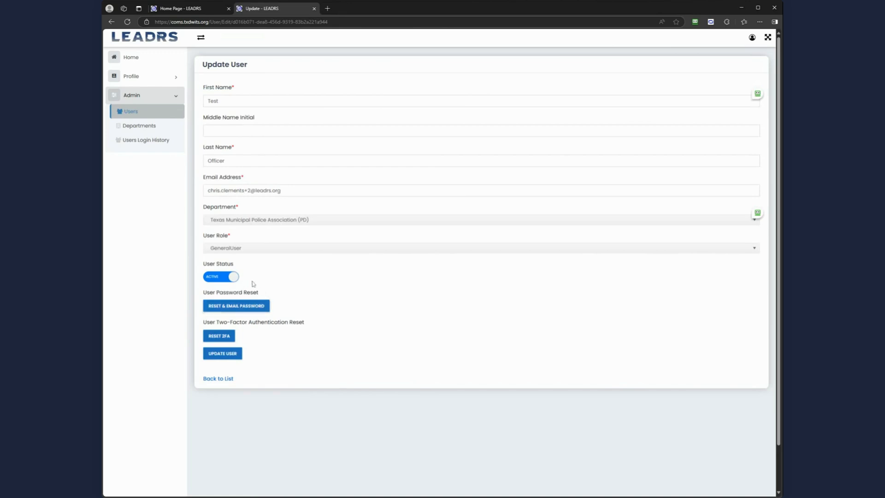
- Leave Test Officer's User Role as GeneralUser and switch to the LEADRS Core home page
left_click(257, 248)
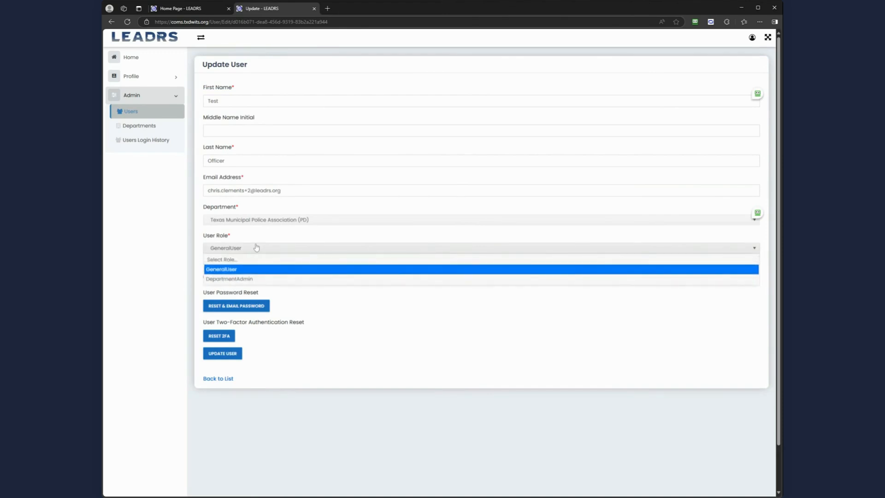
left_click(256, 249)
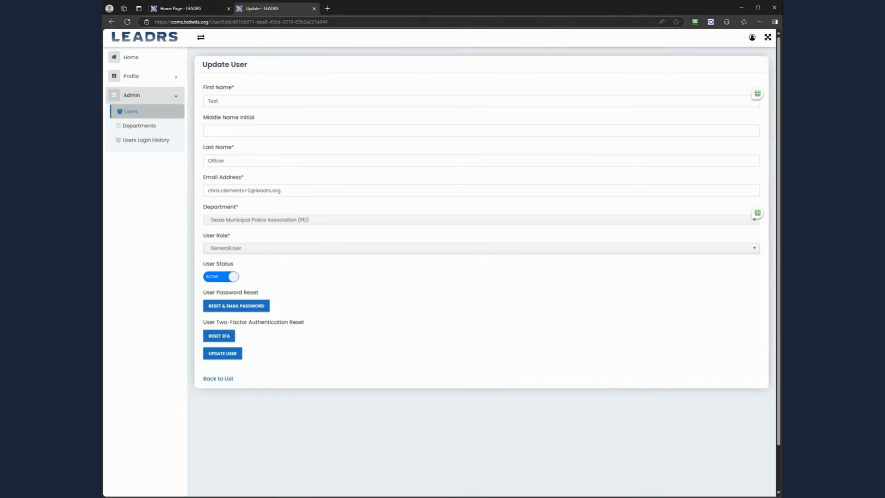
left_click(185, 12)
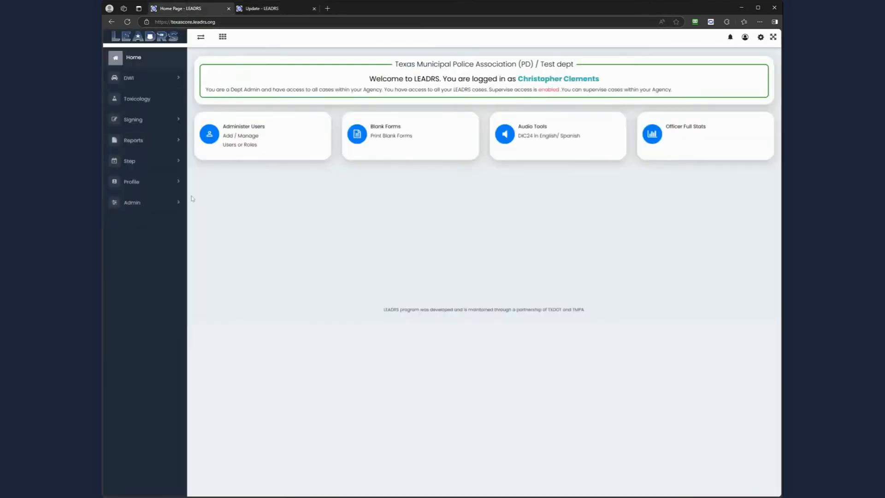
- Open Admin > Users in LEADRS Core and filter last name to Officer, leaving 5 users
left_click(140, 205)
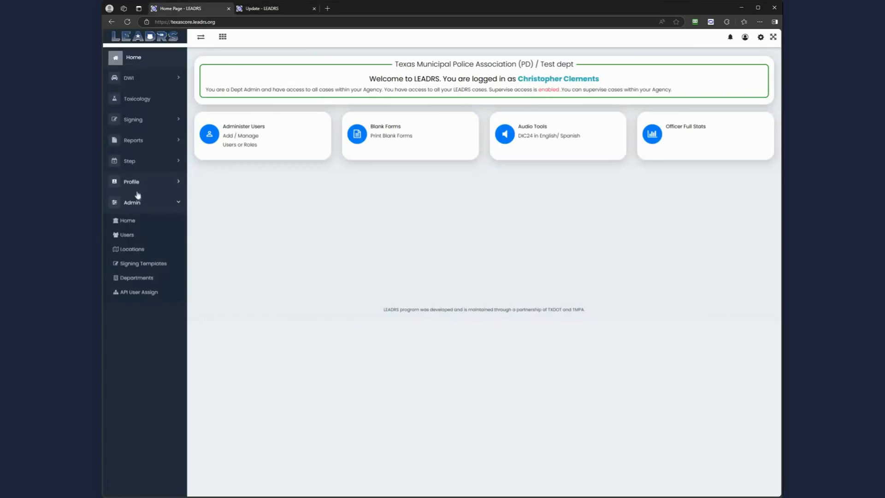
left_click(127, 235)
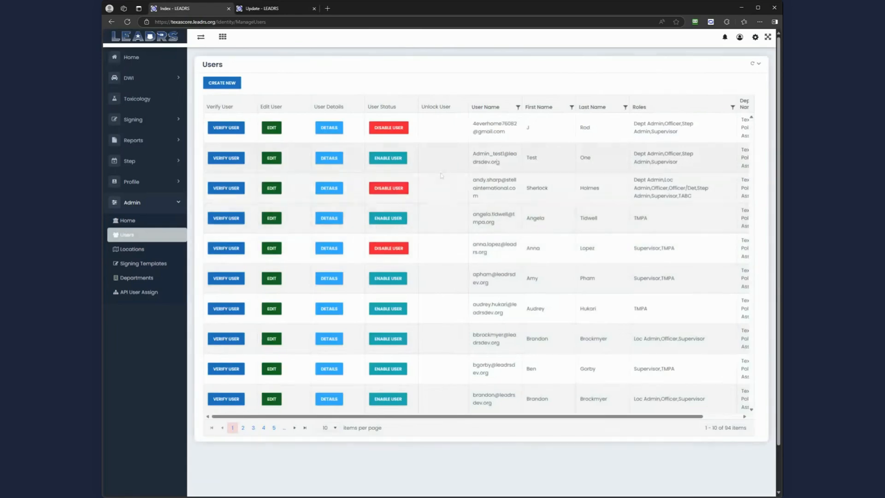
left_click(625, 108)
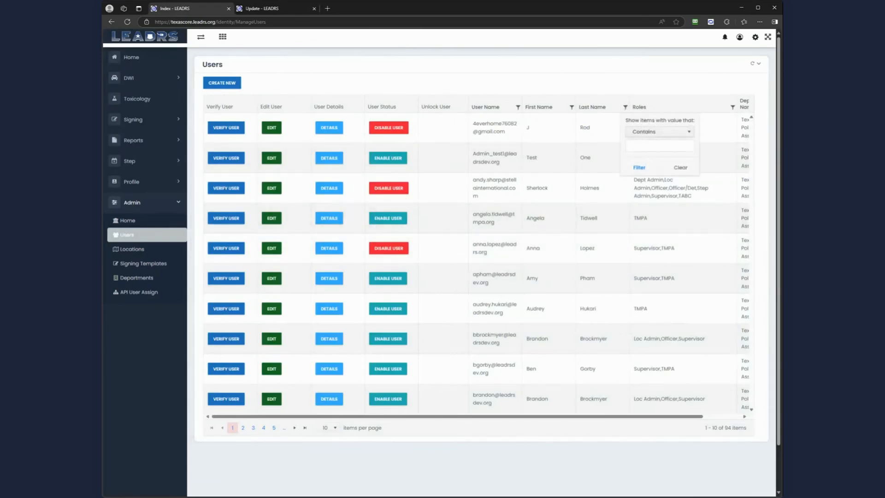
left_click(645, 143)
type("ph")
type("officer")
key("Return")
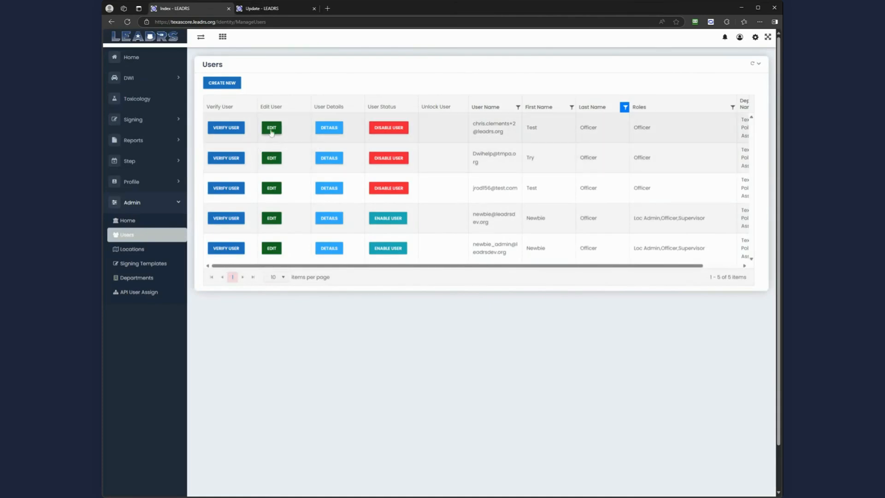
- Add the Supervisor role to Test Officer alongside Officer and save the user
left_click(272, 129)
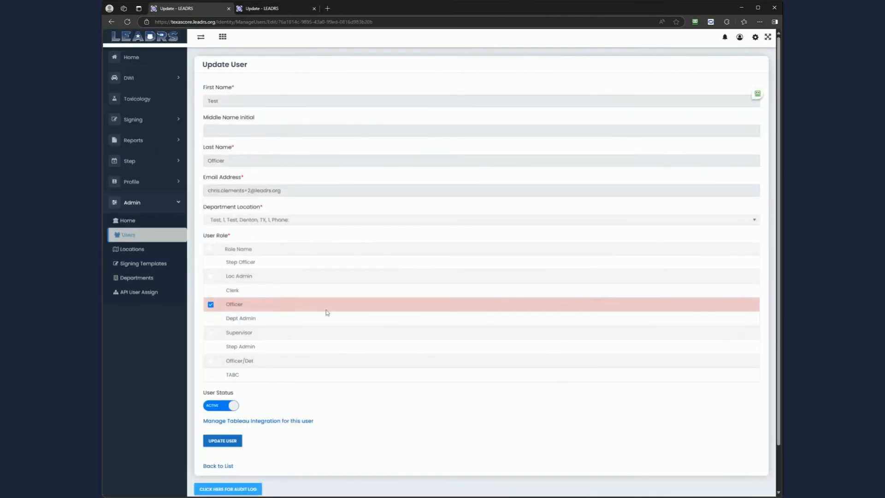
left_click(211, 333)
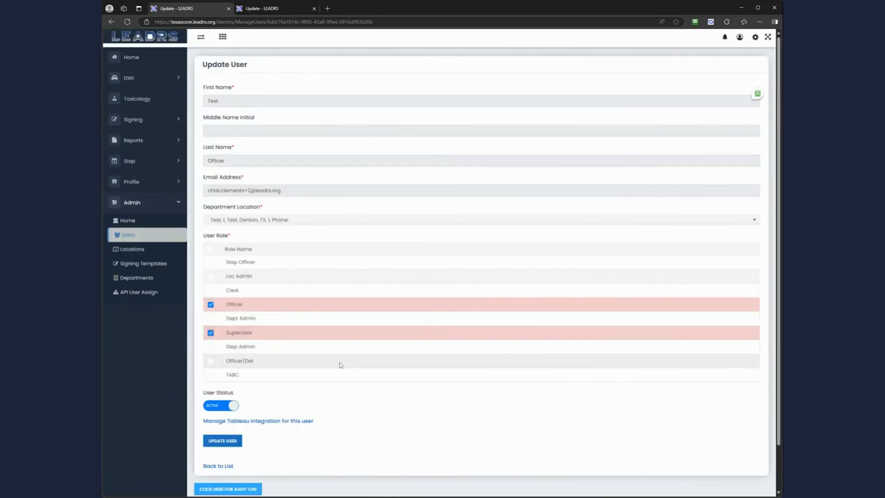
scroll(341, 365, "down", 1)
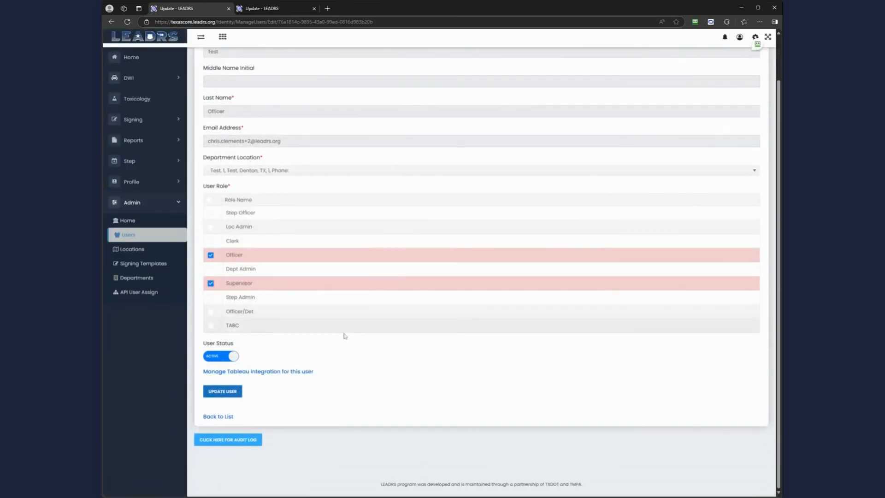
left_click(232, 396)
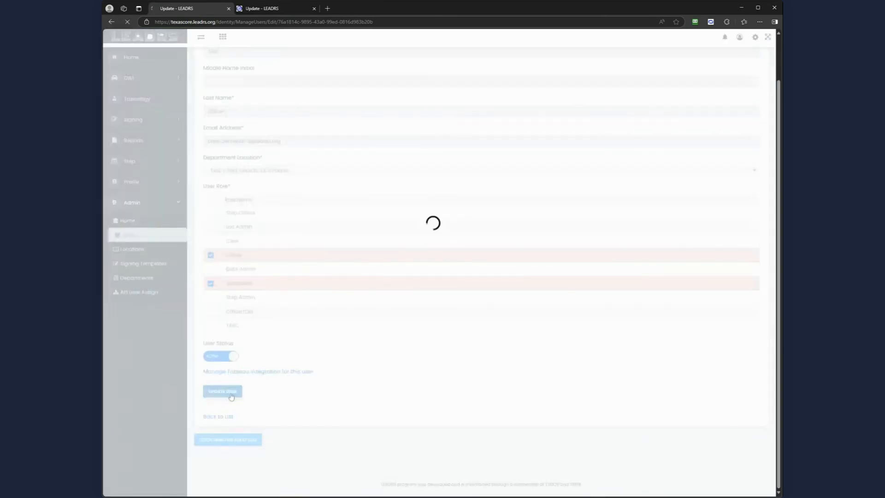